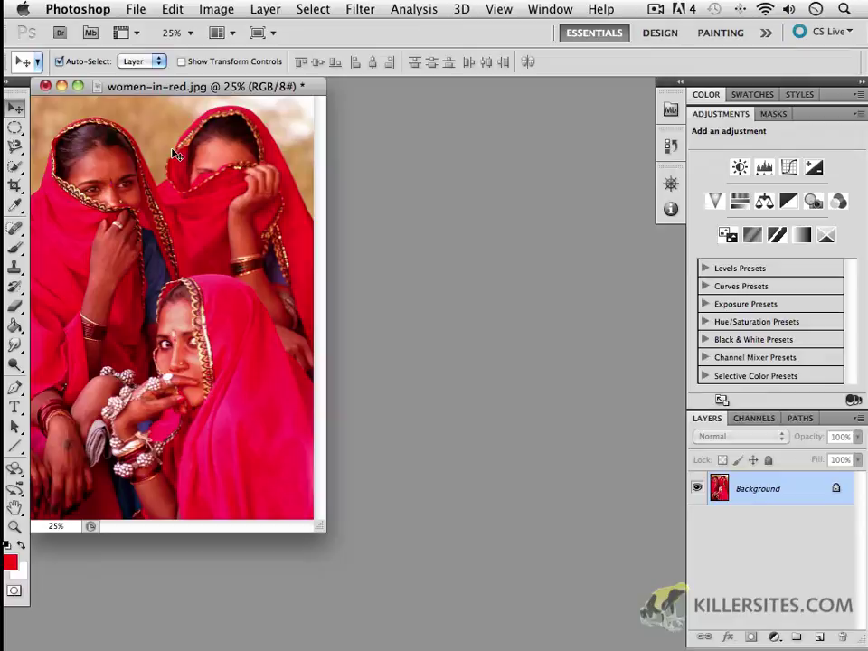
# Add a Vibrance adjustment layer and drop its Saturation to -100 for a grayscale photo
pyautogui.click(216, 11)
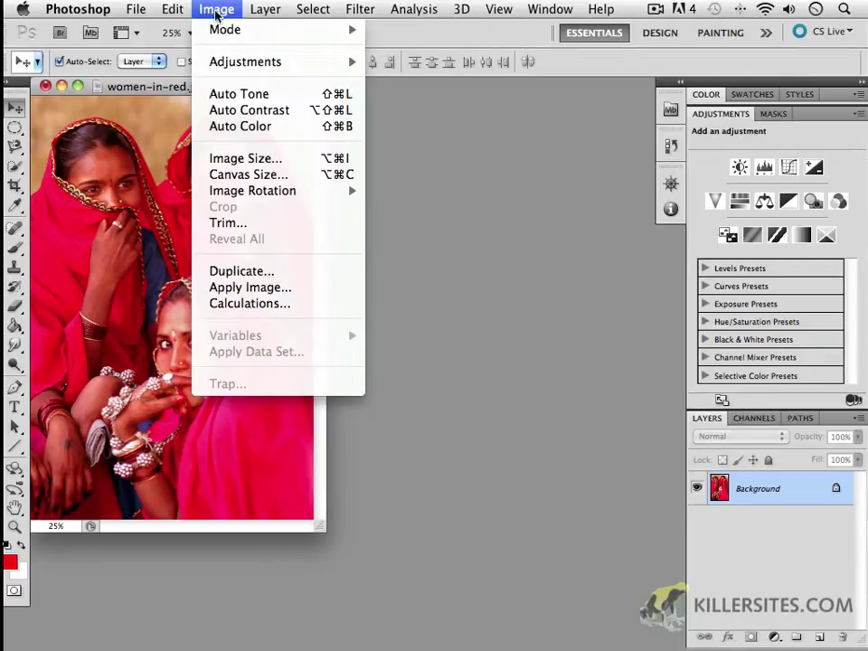
pyautogui.moveTo(237, 64)
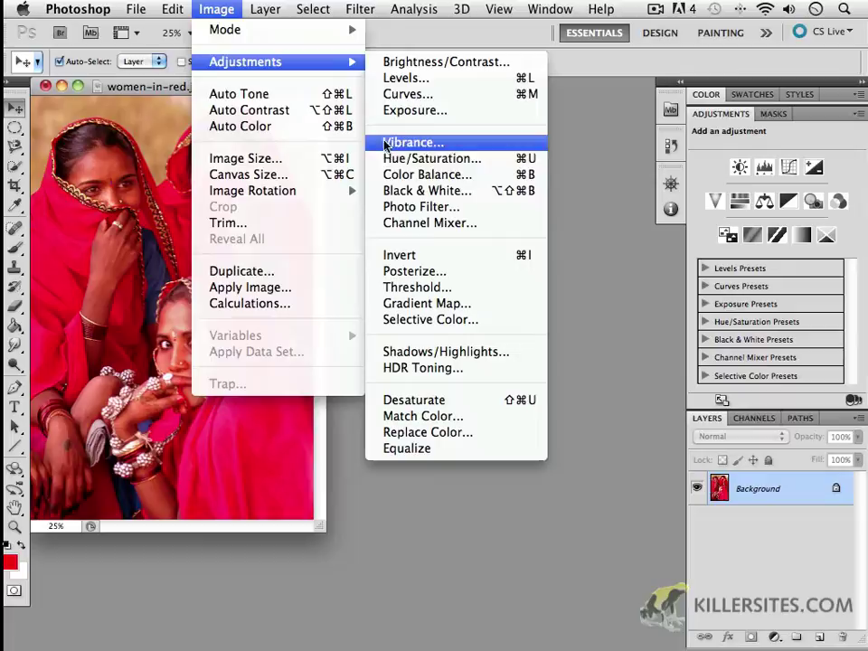
pyautogui.click(705, 182)
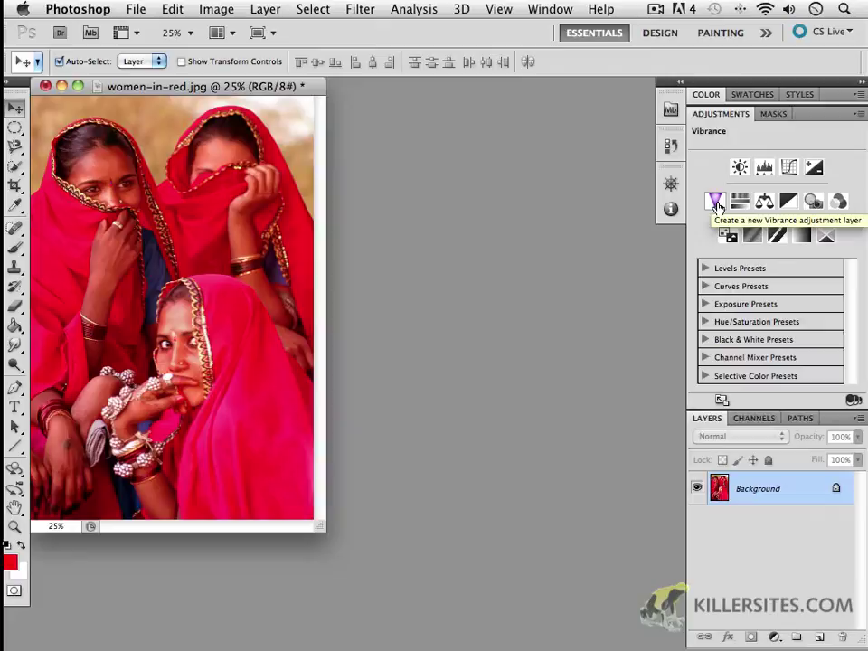
pyautogui.click(715, 200)
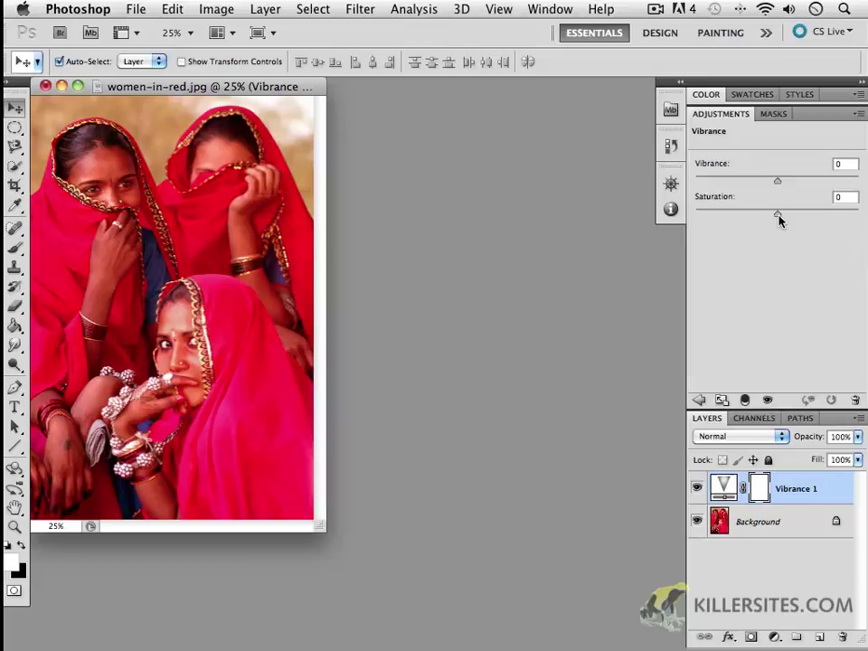
pyautogui.moveTo(778, 217); pyautogui.dragTo(682, 219)
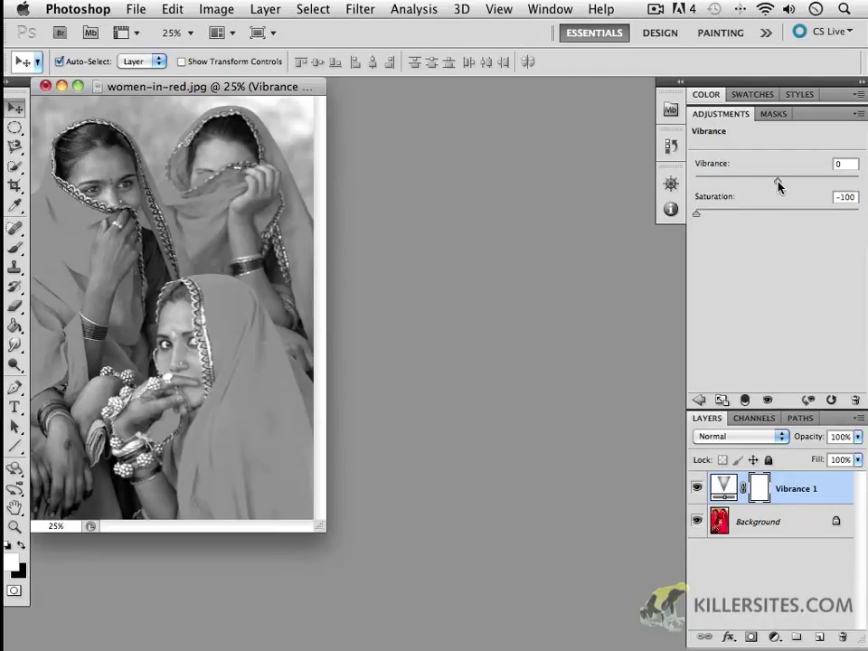
# Try out various Vibrance and Saturation values, then delete the Vibrance 1 layer
pyautogui.moveTo(778, 184); pyautogui.dragTo(792, 186)
pyautogui.moveTo(697, 214); pyautogui.dragTo(774, 223)
pyautogui.click(843, 196)
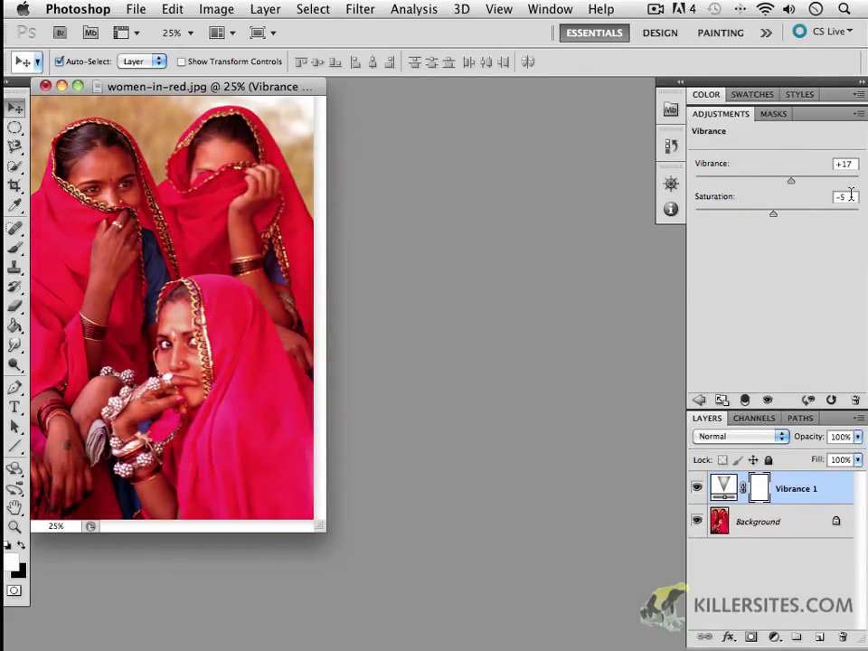
pyautogui.write('0')
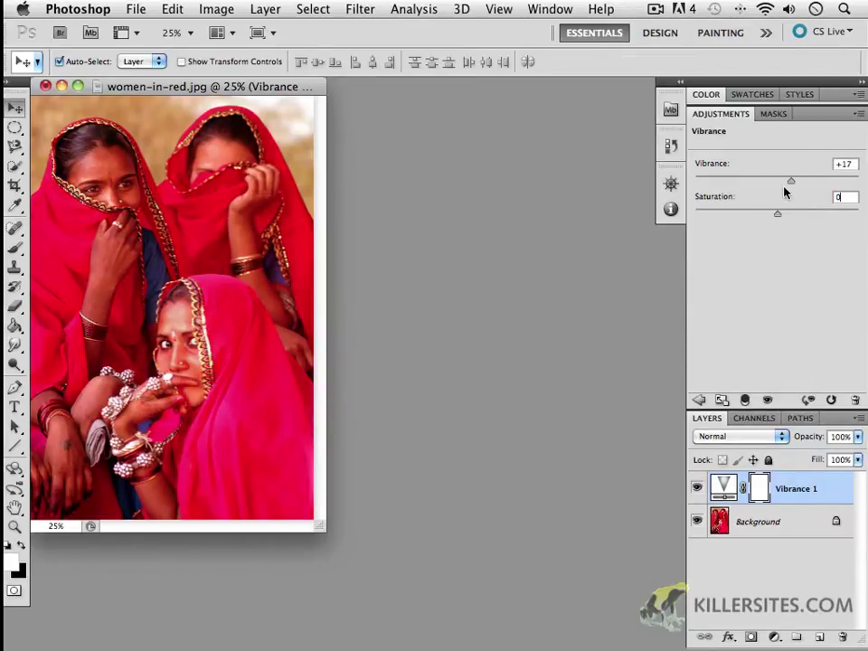
pyautogui.moveTo(791, 182); pyautogui.dragTo(689, 195)
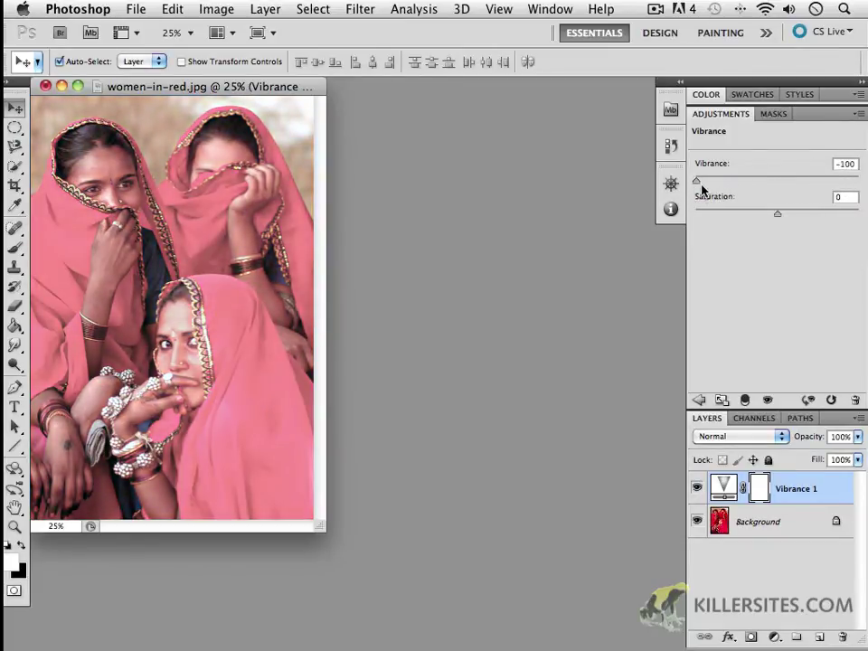
pyautogui.press('Tab')
pyautogui.moveTo(699, 184); pyautogui.dragTo(747, 185)
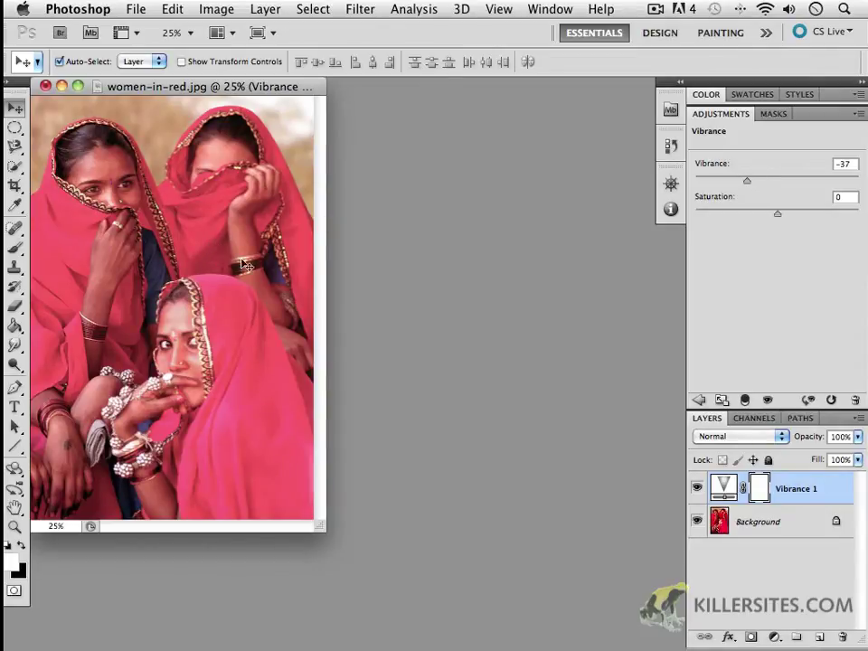
pyautogui.moveTo(748, 186); pyautogui.dragTo(813, 203)
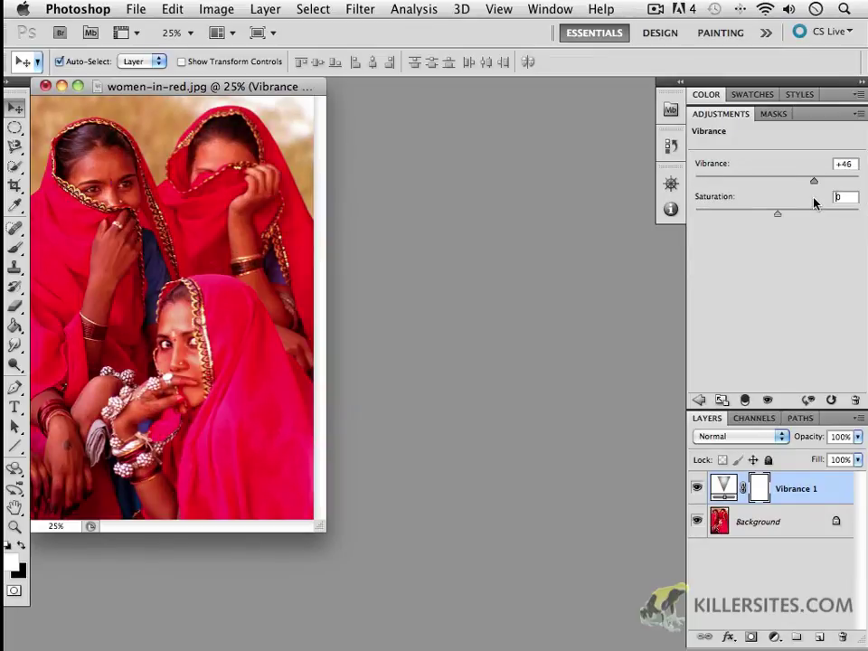
pyautogui.moveTo(827, 499); pyautogui.dragTo(842, 639)
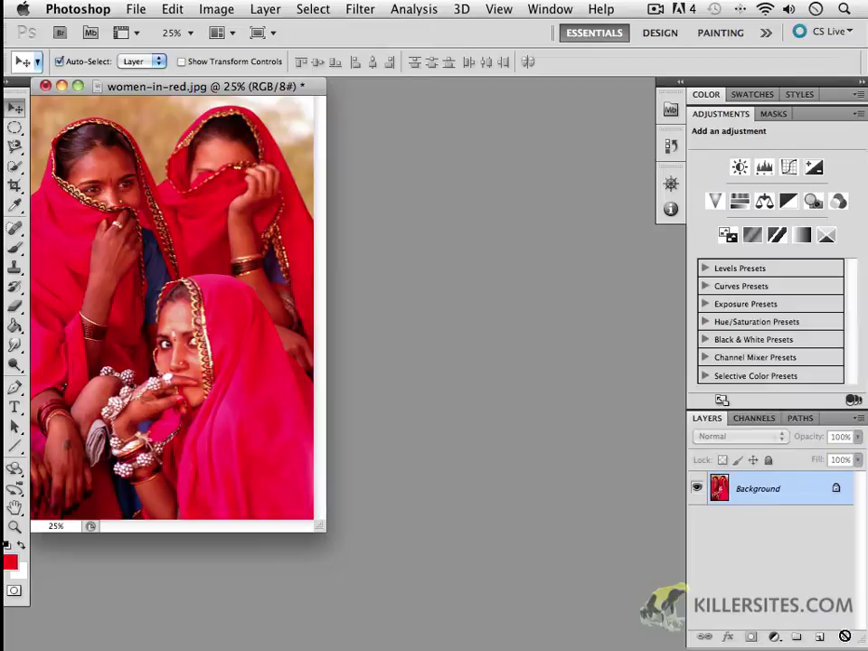
# Add a Hue/Saturation layer, try a magenta hue shift, then reset Hue to 0
pyautogui.click(737, 203)
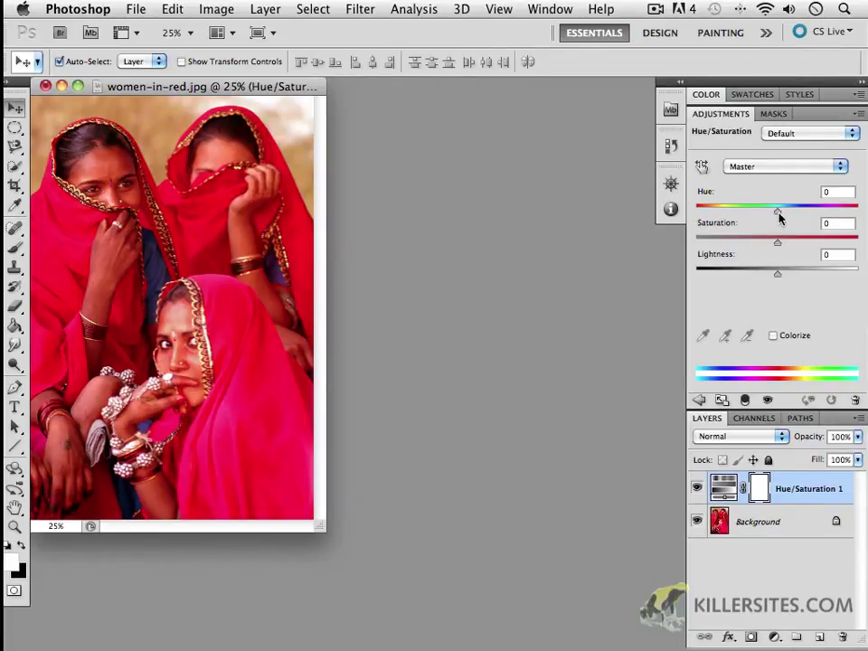
pyautogui.moveTo(780, 218)
pyautogui.mouseDown()
pyautogui.moveTo(700, 227)
pyautogui.moveTo(832, 227)
pyautogui.moveTo(777, 233)
pyautogui.mouseUp()
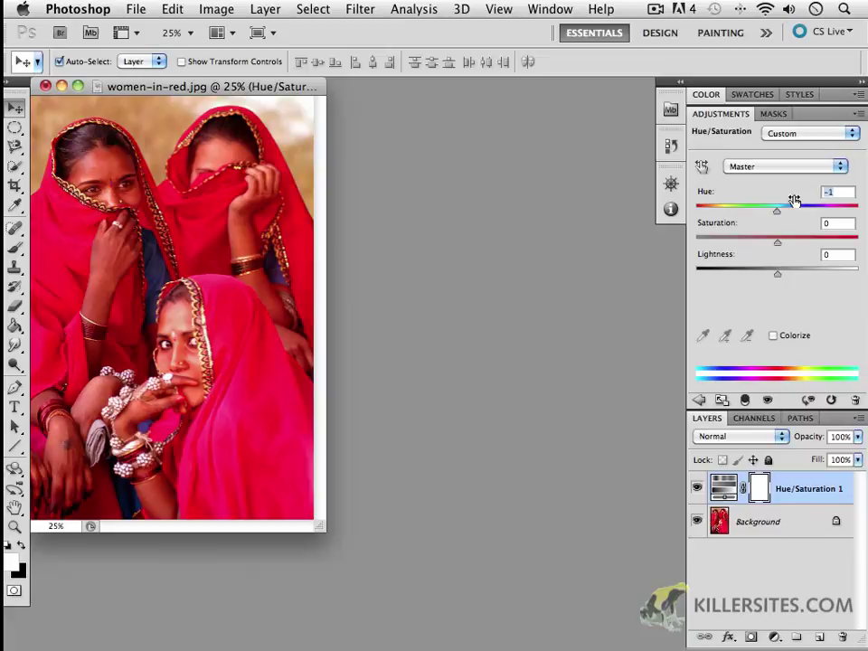
pyautogui.write('0')
pyautogui.press('Tab')
pyautogui.moveTo(778, 244); pyautogui.dragTo(685, 252)
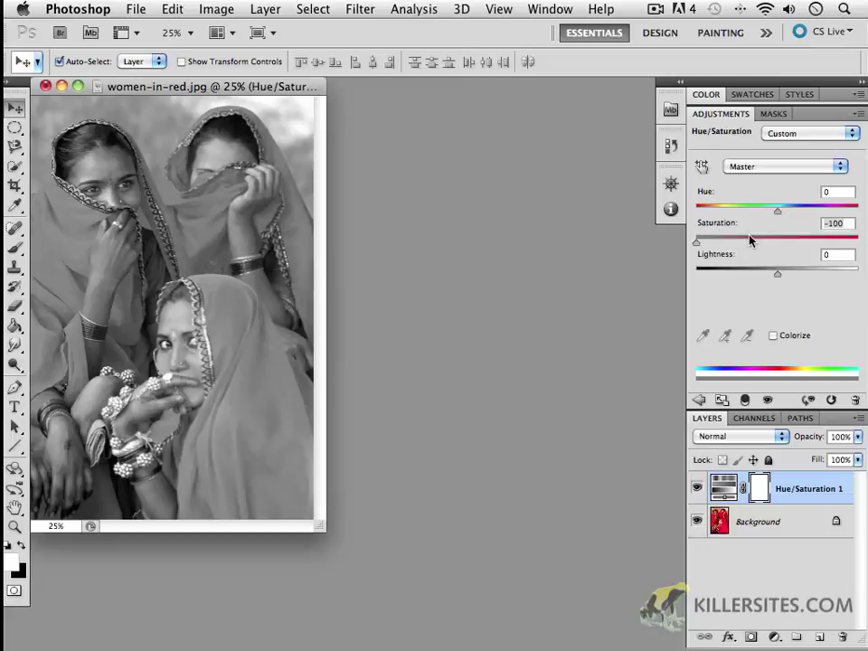
pyautogui.click(842, 224)
pyautogui.write('0')
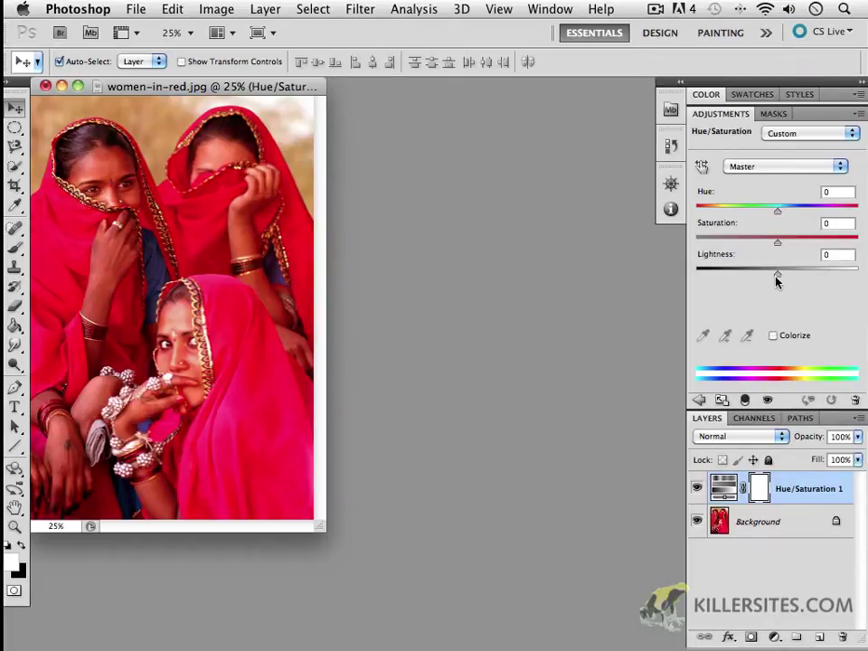
pyautogui.moveTo(778, 277)
pyautogui.mouseDown()
pyautogui.moveTo(754, 280)
pyautogui.moveTo(832, 281)
pyautogui.moveTo(729, 286)
pyautogui.moveTo(817, 286)
pyautogui.moveTo(779, 284)
pyautogui.mouseUp()
pyautogui.press('Tab')
pyautogui.write('0')
# Try Colorize with a sepia hue, then delete the Hue/Saturation 1 layer
pyautogui.click(773, 338)
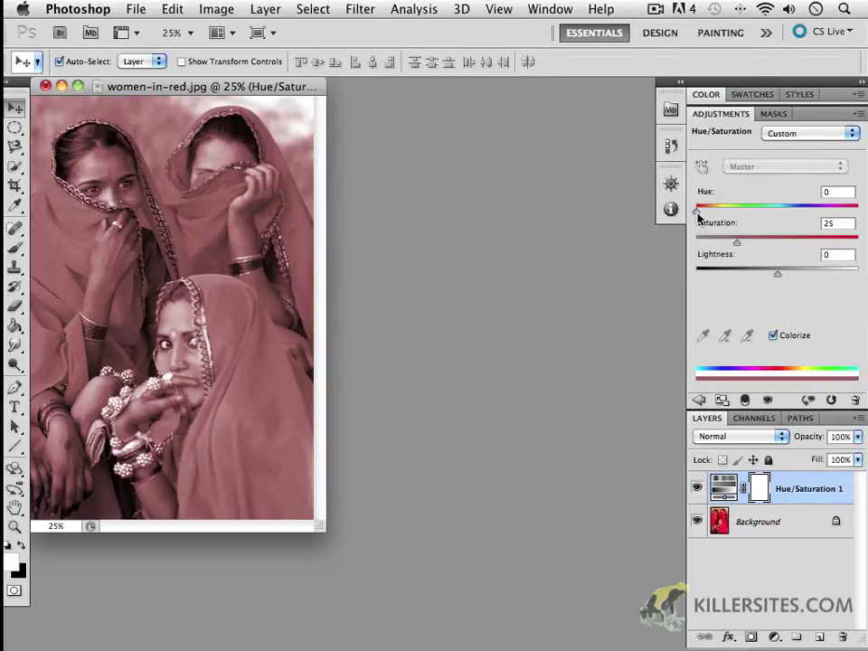
pyautogui.moveTo(699, 212)
pyautogui.mouseDown()
pyautogui.moveTo(738, 229)
pyautogui.moveTo(797, 231)
pyautogui.moveTo(715, 232)
pyautogui.moveTo(707, 228)
pyautogui.moveTo(850, 226)
pyautogui.moveTo(698, 229)
pyautogui.mouseUp()
pyautogui.moveTo(812, 491); pyautogui.dragTo(842, 637)
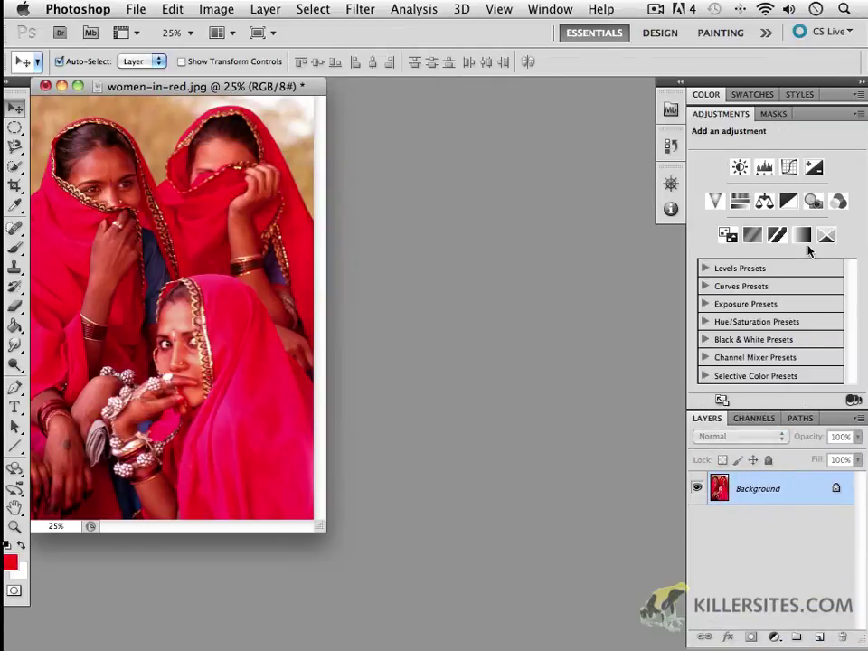
# Add a Black & White 1 adjustment layer with default slider values above Background
pyautogui.click(790, 201)
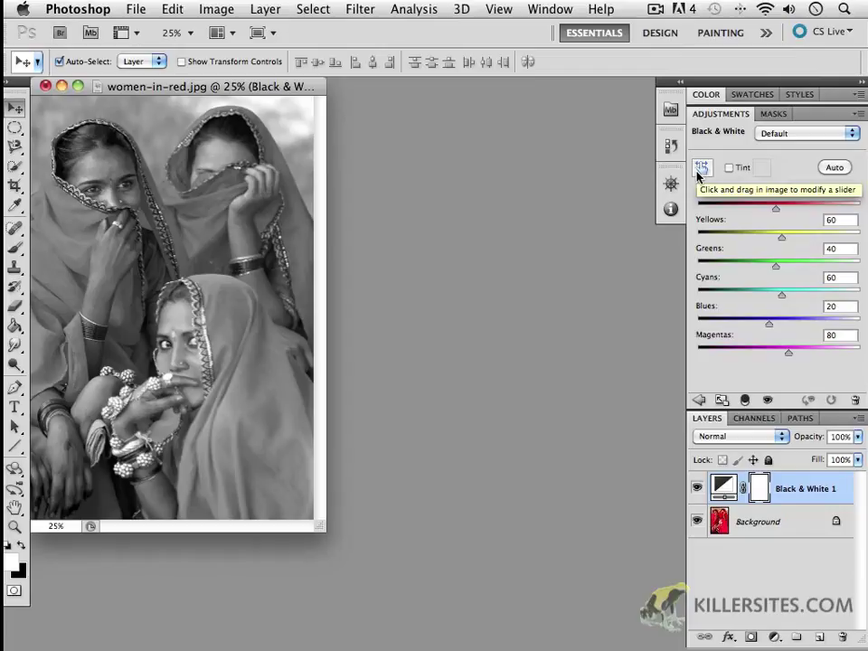
pyautogui.click(701, 172)
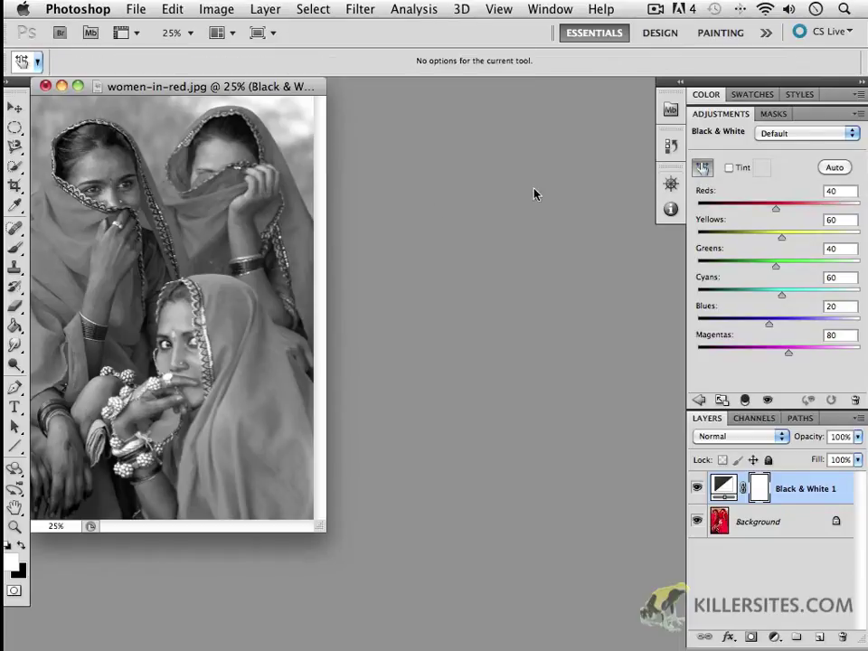
pyautogui.moveTo(174, 218)
pyautogui.mouseDown()
pyautogui.moveTo(215, 216)
pyautogui.moveTo(113, 226)
pyautogui.moveTo(178, 224)
pyautogui.mouseUp()
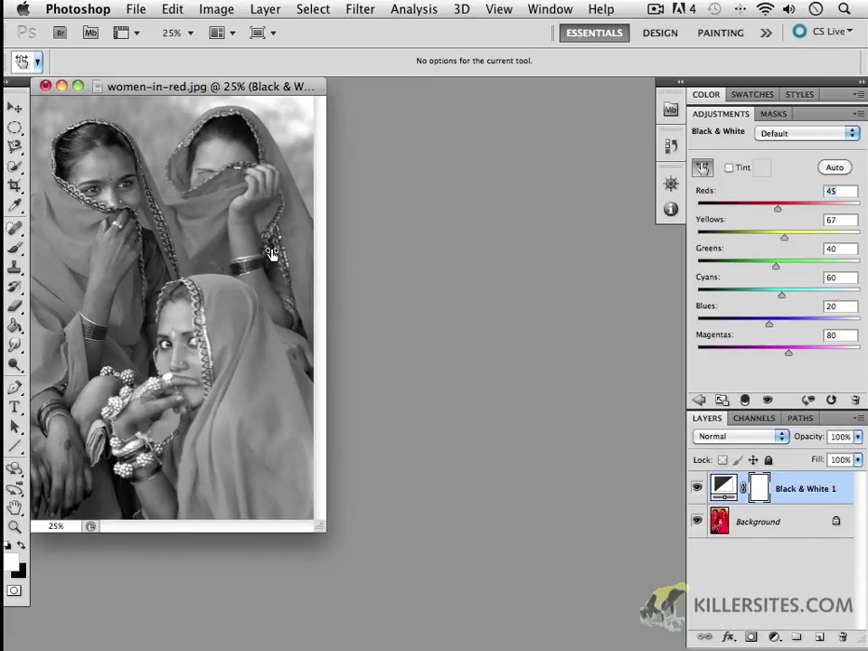
pyautogui.moveTo(271, 252); pyautogui.dragTo(229, 257)
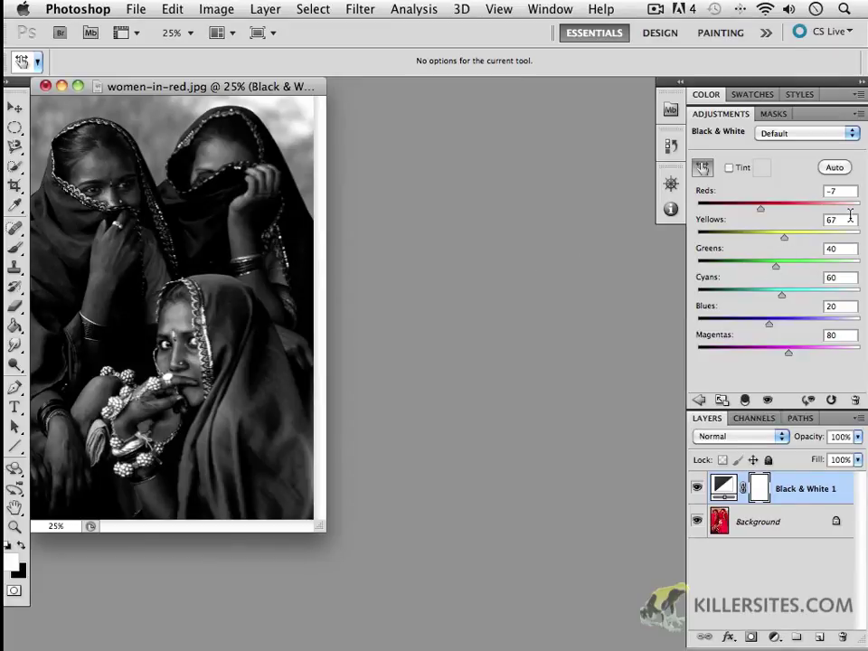
pyautogui.click(205, 292)
pyautogui.moveTo(205, 291); pyautogui.dragTo(150, 228)
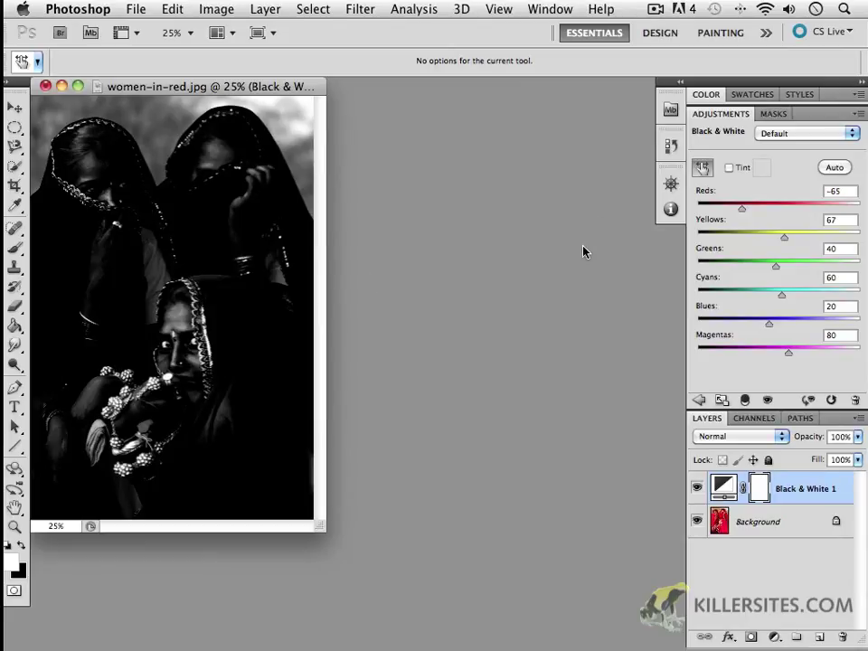
pyautogui.press('super+z')
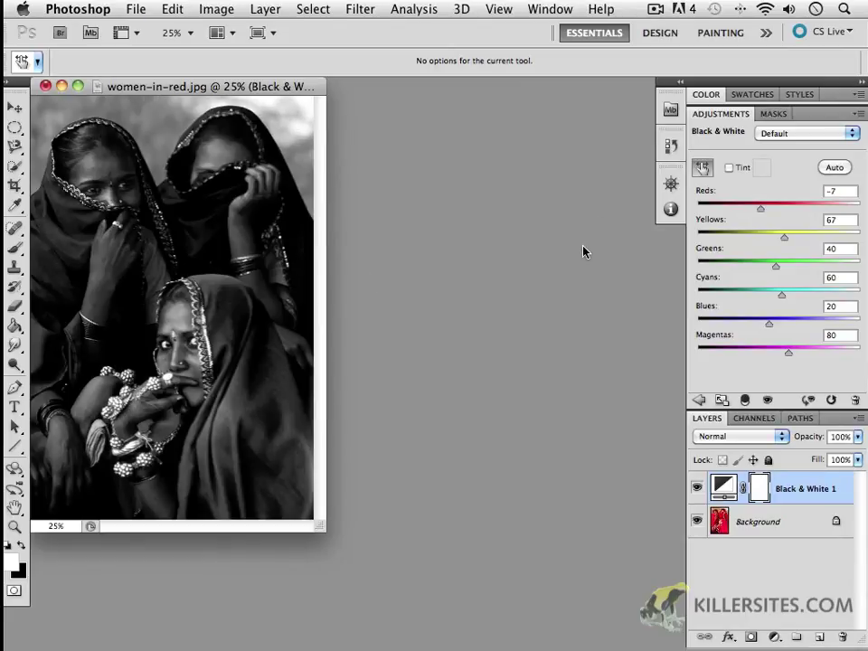
pyautogui.press('super+alt+z')
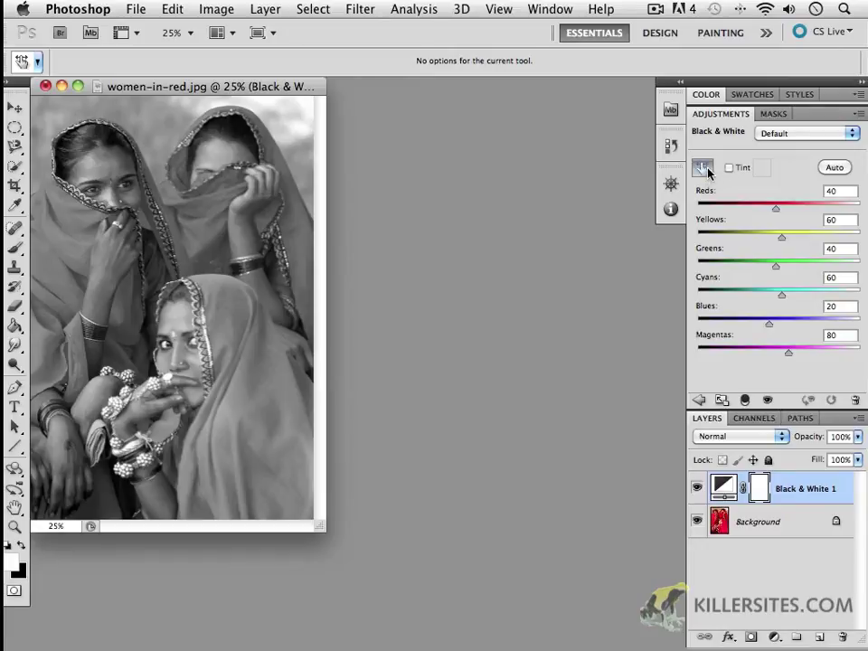
# Turn on Tint for a sepia tone, discarding a trial Yellows change so sliders stay default
pyautogui.press('v')
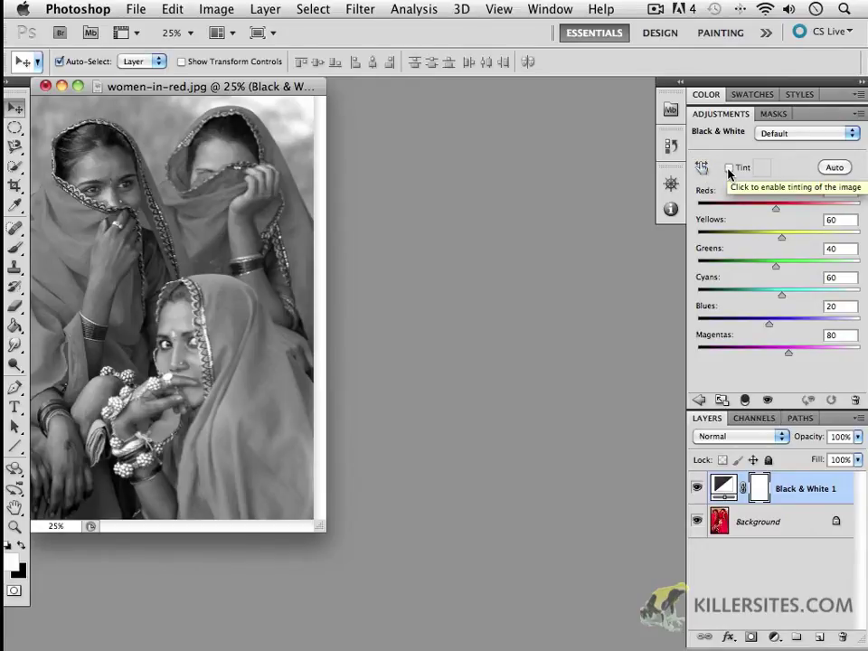
pyautogui.click(729, 168)
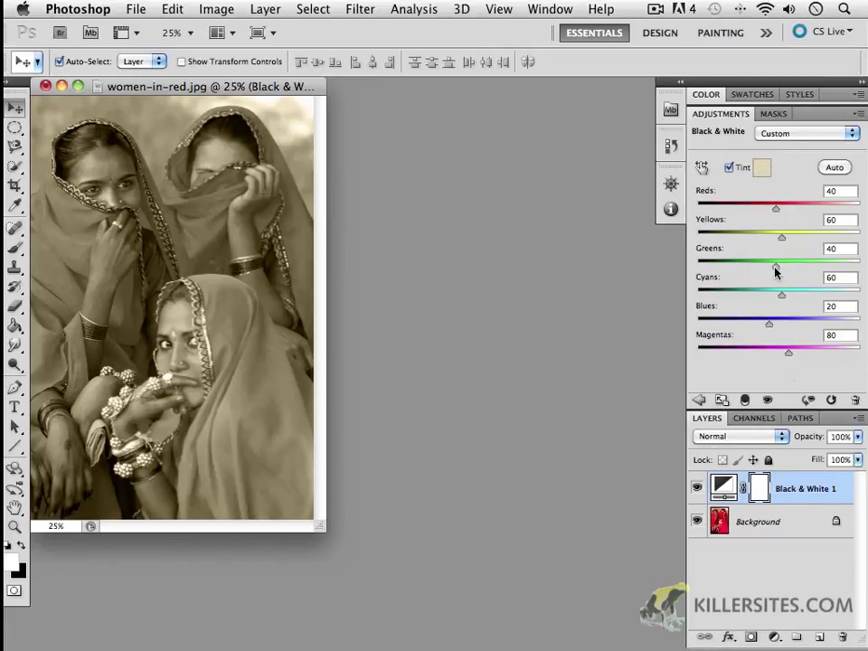
pyautogui.moveTo(782, 238)
pyautogui.mouseDown()
pyautogui.moveTo(767, 244)
pyautogui.moveTo(788, 240)
pyautogui.moveTo(776, 240)
pyautogui.mouseUp()
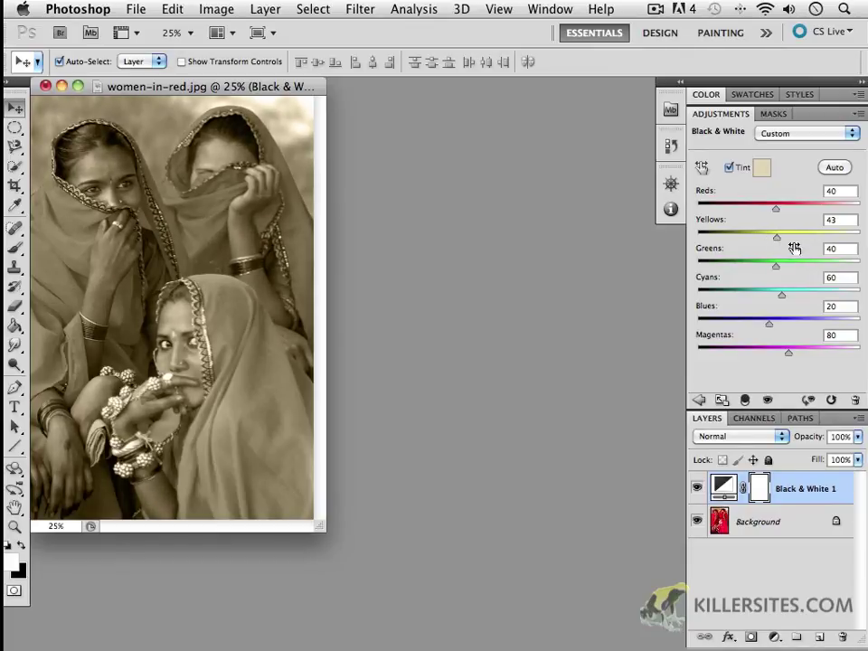
pyautogui.hotkey('ctrl', 'z')
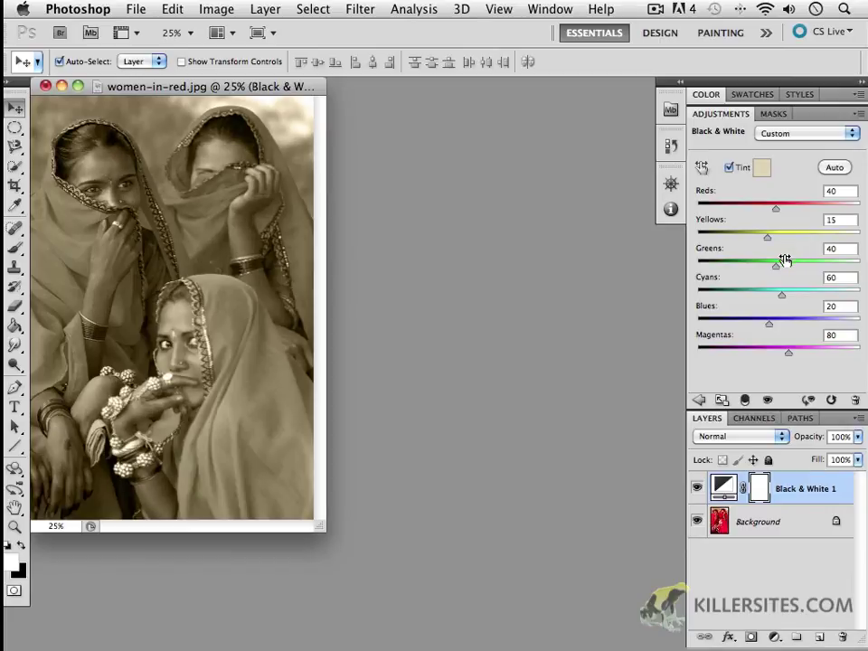
pyautogui.hotkey('ctrl', 'alt', 'z')
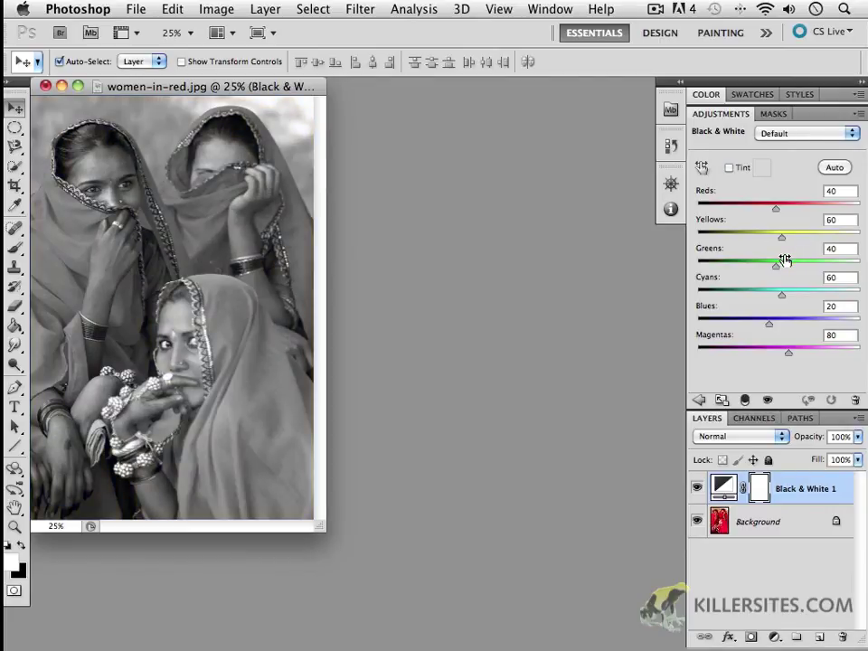
pyautogui.click(729, 168)
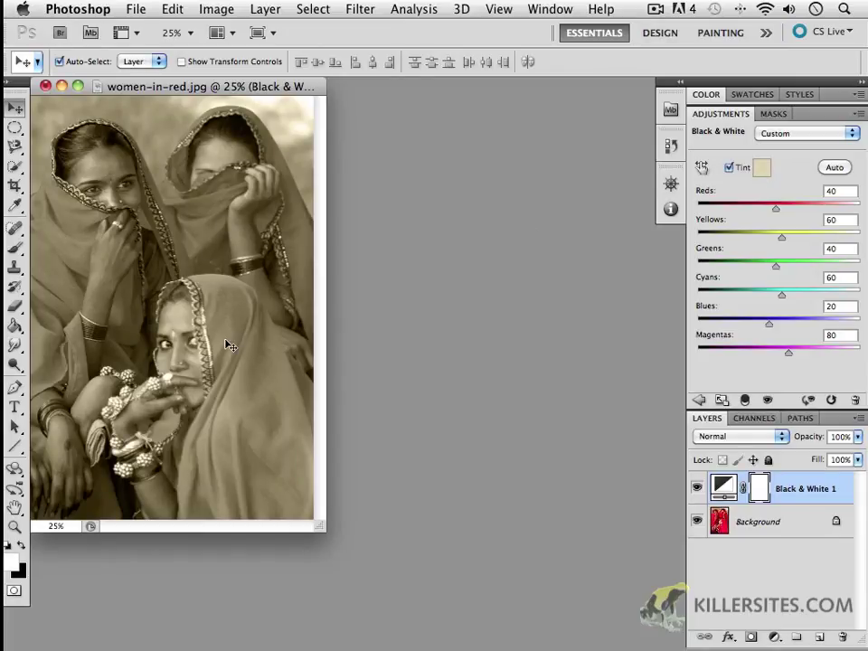
# Change the Tint colour to a pale blue-teal (#bcced3)
pyautogui.click(764, 171)
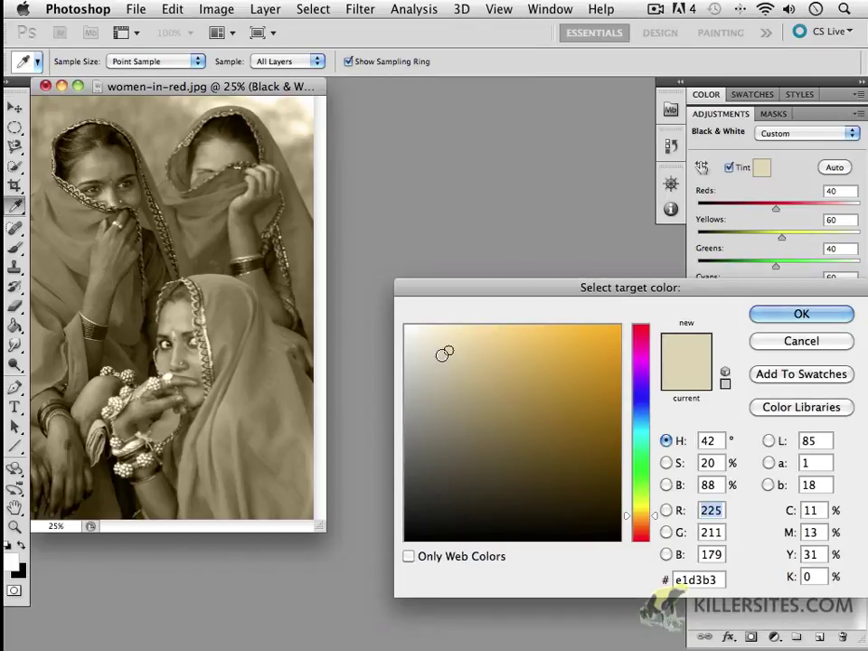
pyautogui.moveTo(443, 355)
pyautogui.mouseDown()
pyautogui.moveTo(488, 349)
pyautogui.moveTo(431, 351)
pyautogui.moveTo(426, 388)
pyautogui.moveTo(476, 388)
pyautogui.moveTo(529, 404)
pyautogui.moveTo(452, 415)
pyautogui.moveTo(472, 431)
pyautogui.mouseUp()
pyautogui.click(640, 425)
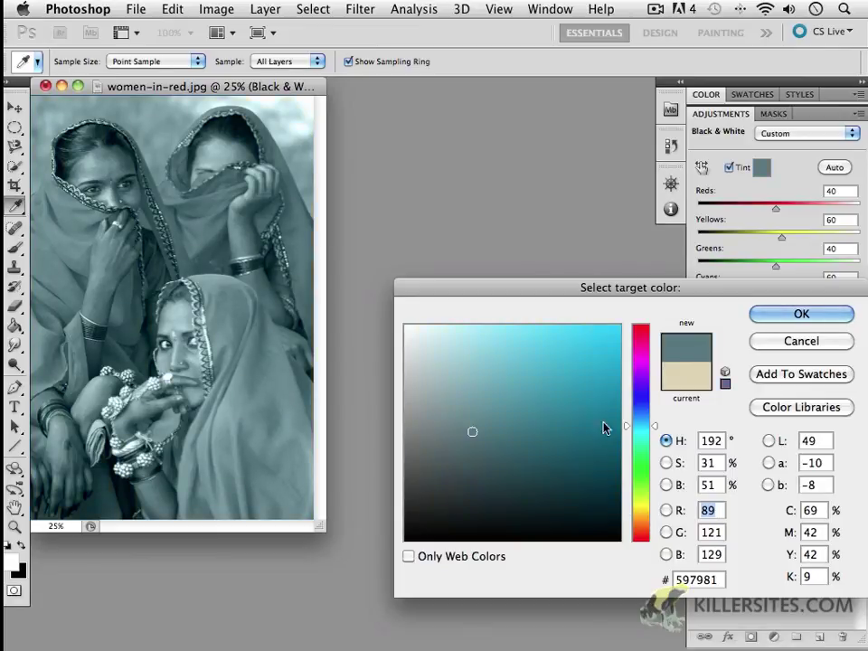
pyautogui.moveTo(483, 433)
pyautogui.mouseDown()
pyautogui.moveTo(492, 389)
pyautogui.moveTo(473, 426)
pyautogui.moveTo(434, 393)
pyautogui.moveTo(451, 390)
pyautogui.moveTo(428, 362)
pyautogui.moveTo(439, 352)
pyautogui.mouseUp()
pyautogui.click(802, 314)
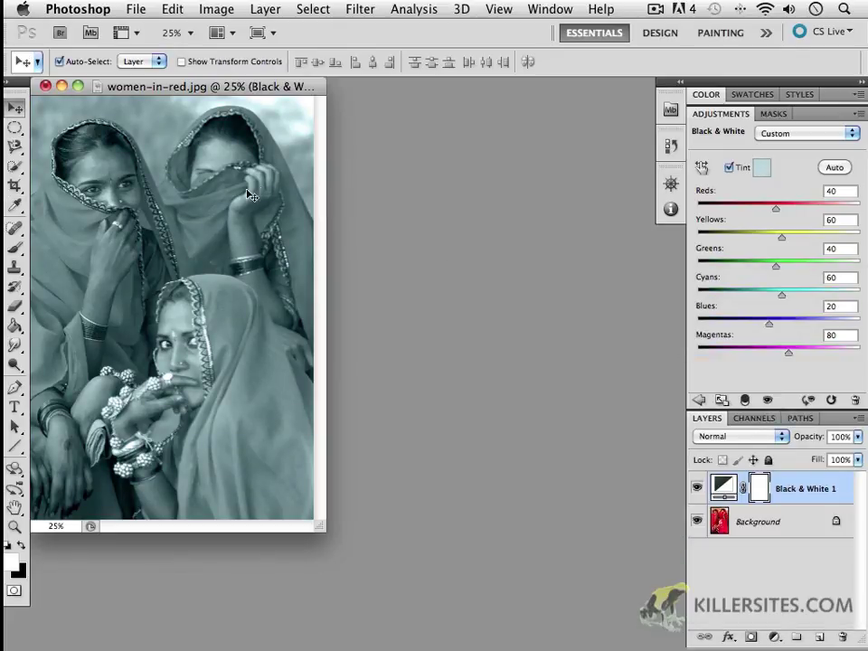